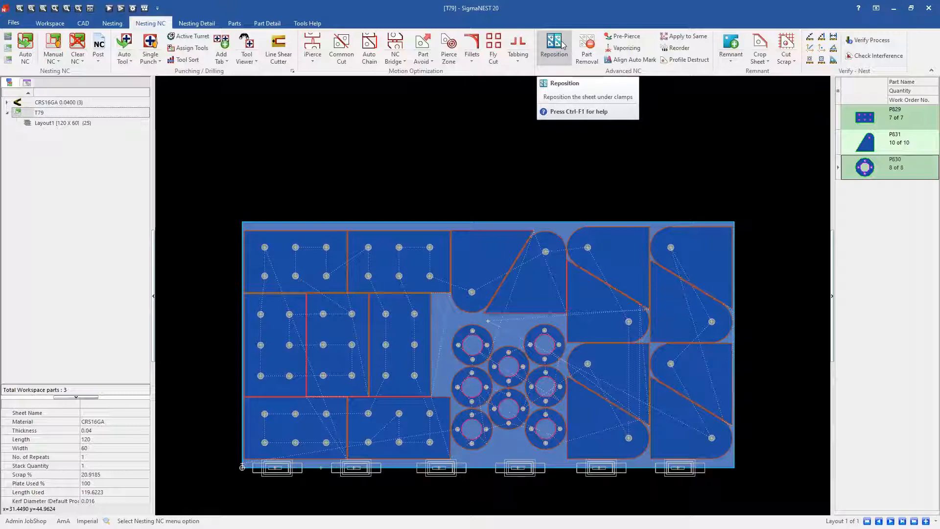
# Start Reposition for the T79 nest and inspect Position1, Position2 and the repos types available for Position2.
pyautogui.click(562, 45)
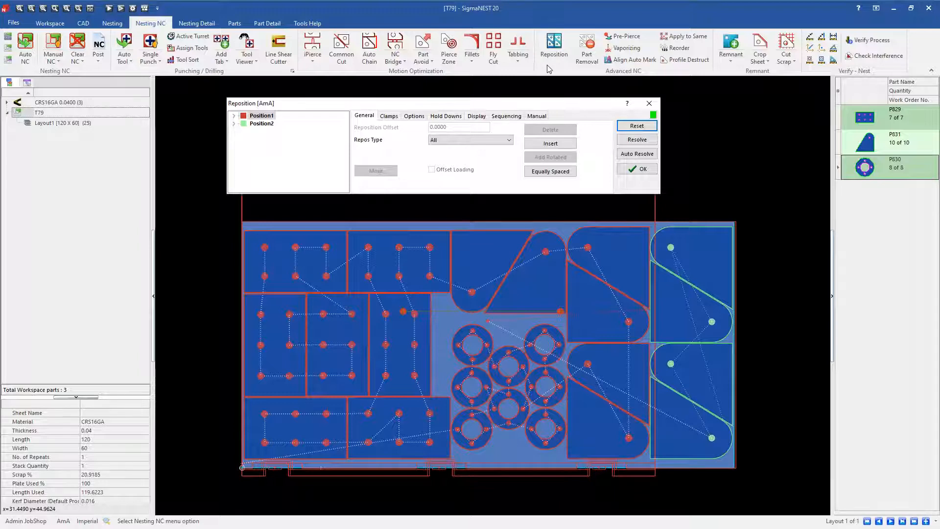
pyautogui.click(261, 124)
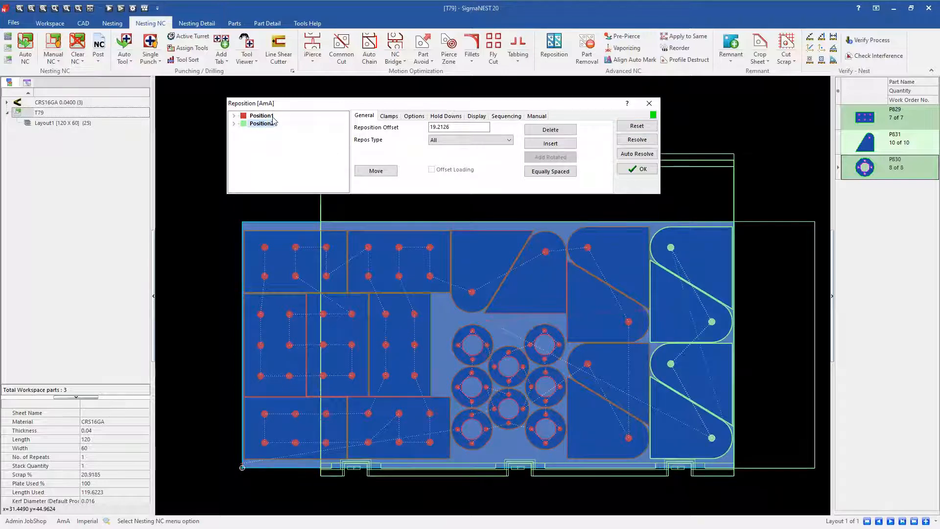
pyautogui.click(271, 116)
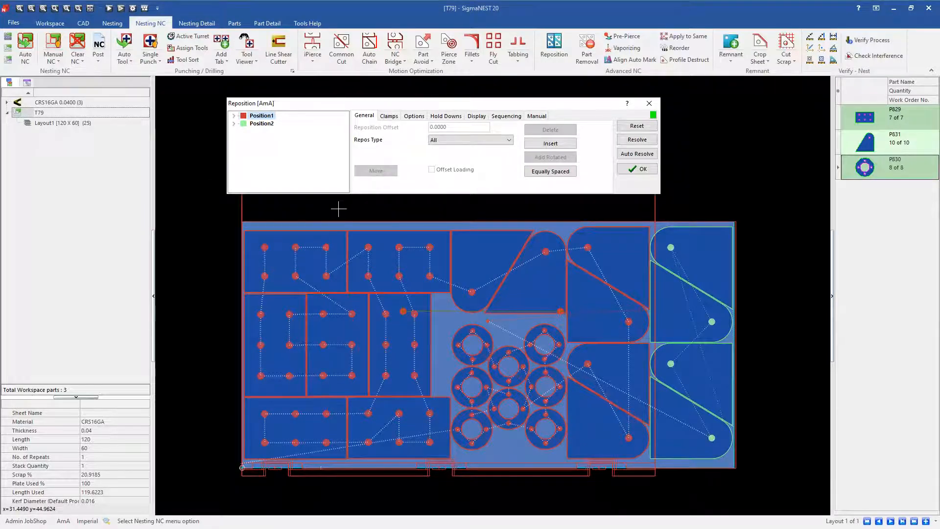
pyautogui.click(262, 124)
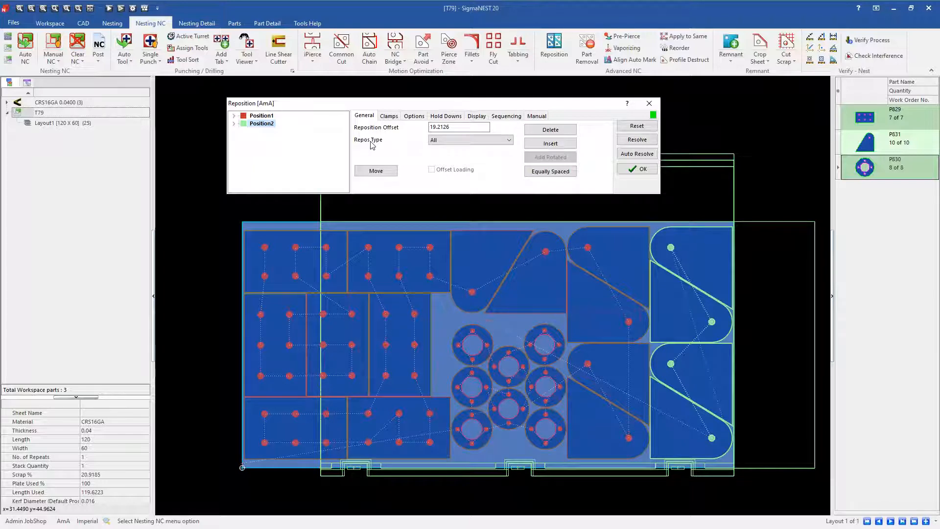
pyautogui.click(478, 142)
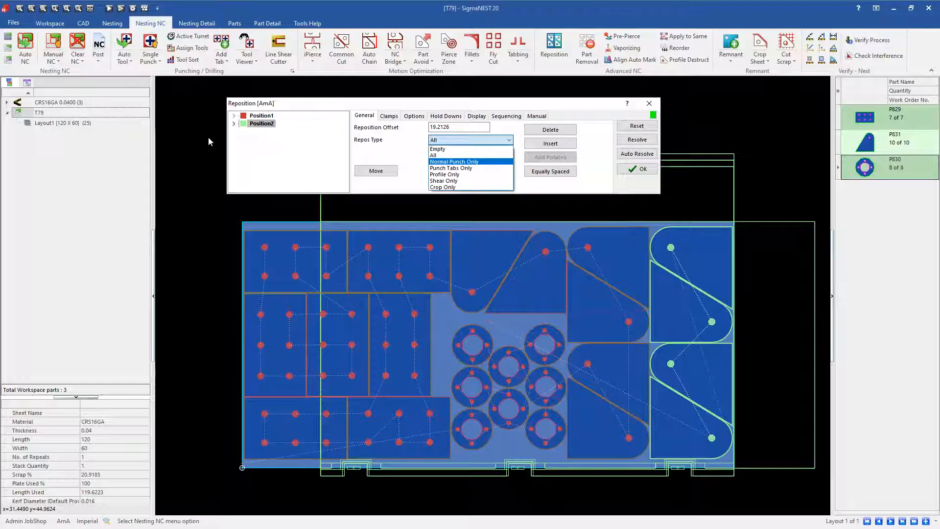
pyautogui.click(520, 133)
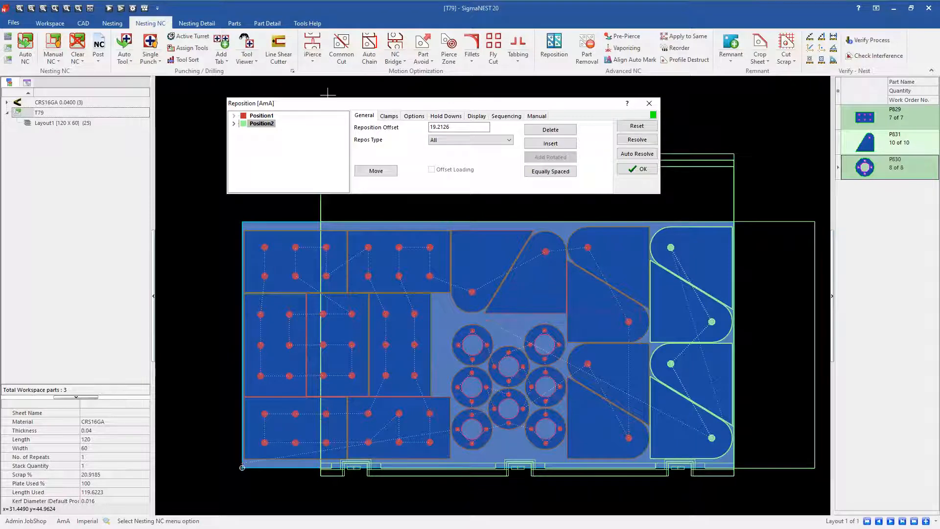
# Set the repos type to Empty for Position1 and to Normal Punch Only for Position2.
pyautogui.click(254, 116)
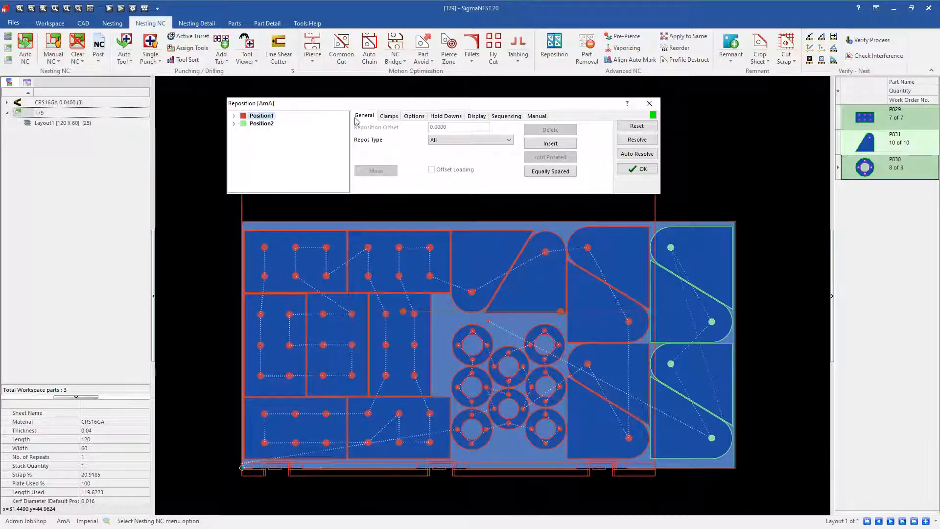
pyautogui.click(468, 140)
pyautogui.click(455, 150)
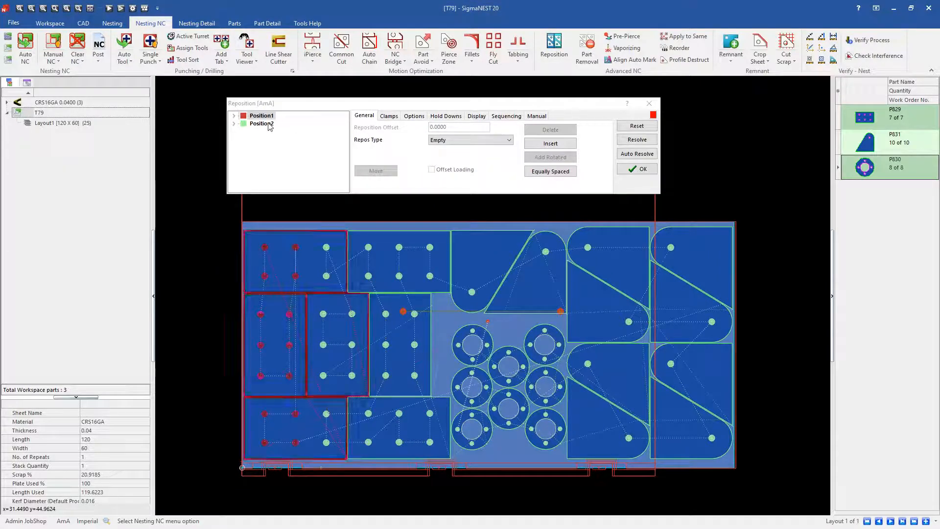
pyautogui.click(268, 124)
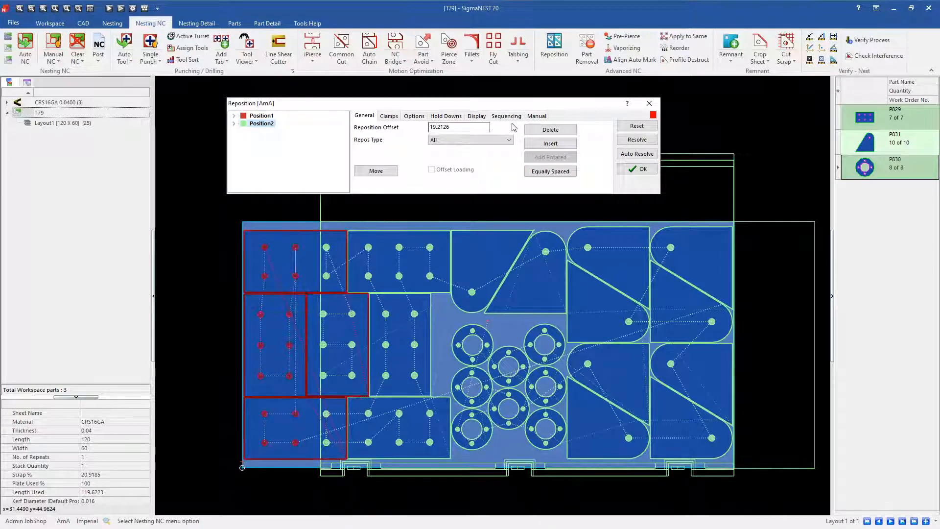
pyautogui.click(469, 140)
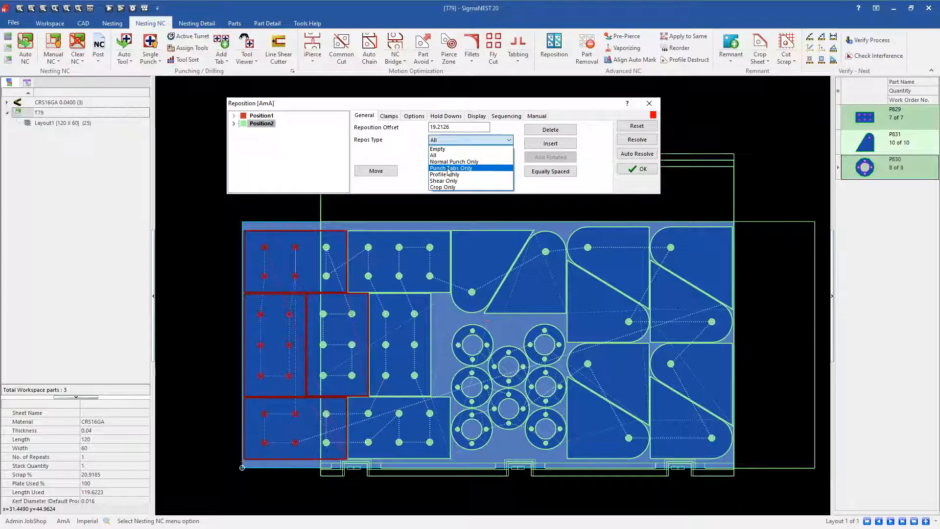
pyautogui.click(458, 163)
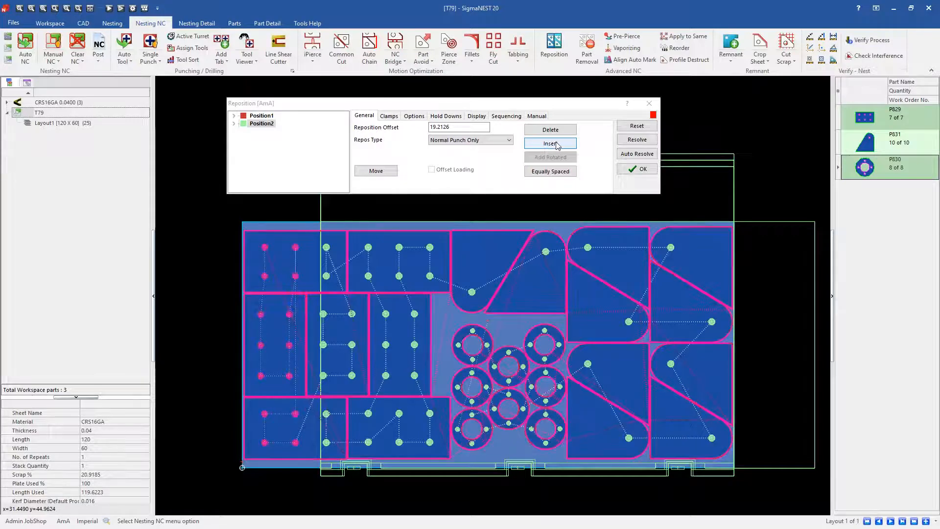
# Insert a third reposition with an offset of 0 and set its repos type to All.
pyautogui.click(557, 144)
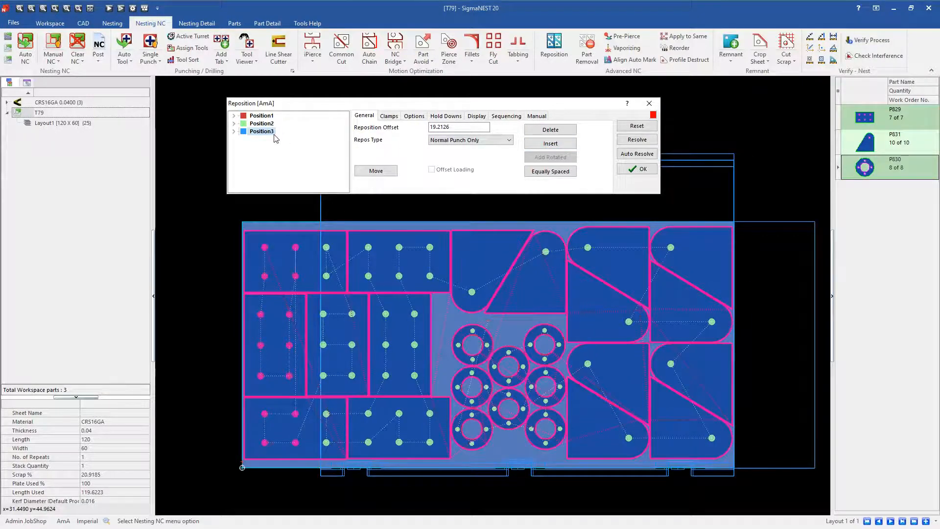
pyautogui.doubleClick(443, 128)
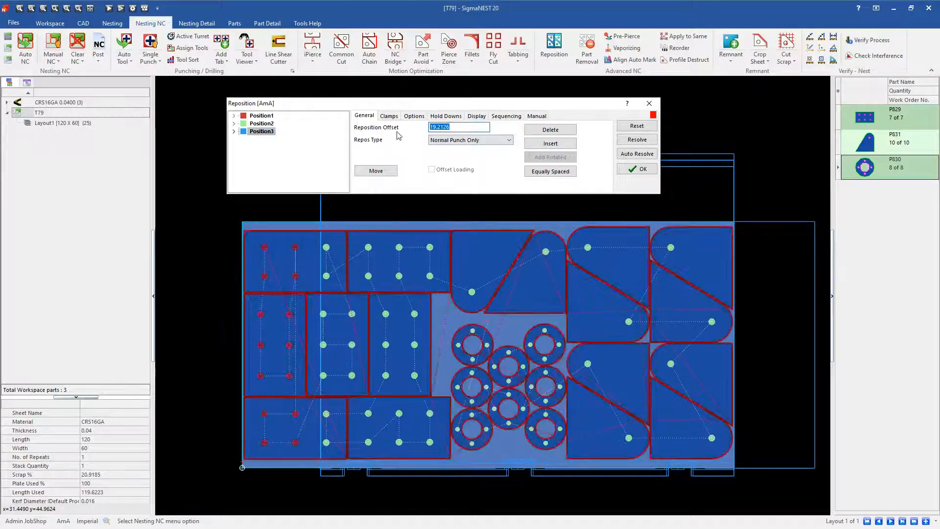
pyautogui.write('0')
pyautogui.press('Return')
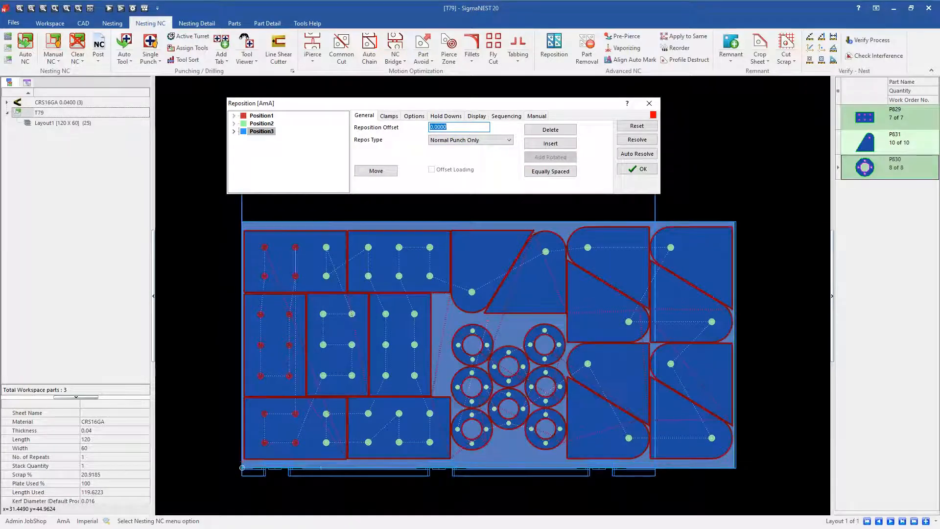
pyautogui.click(473, 140)
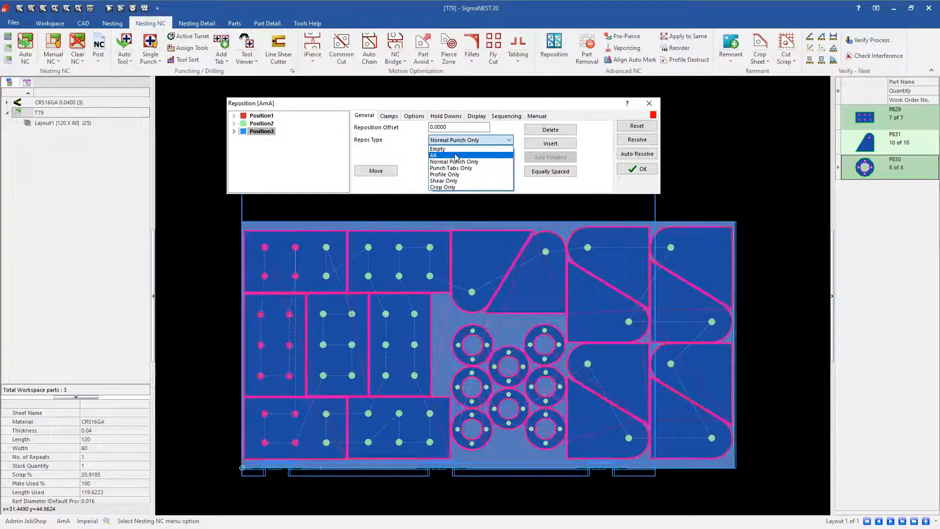
pyautogui.click(455, 155)
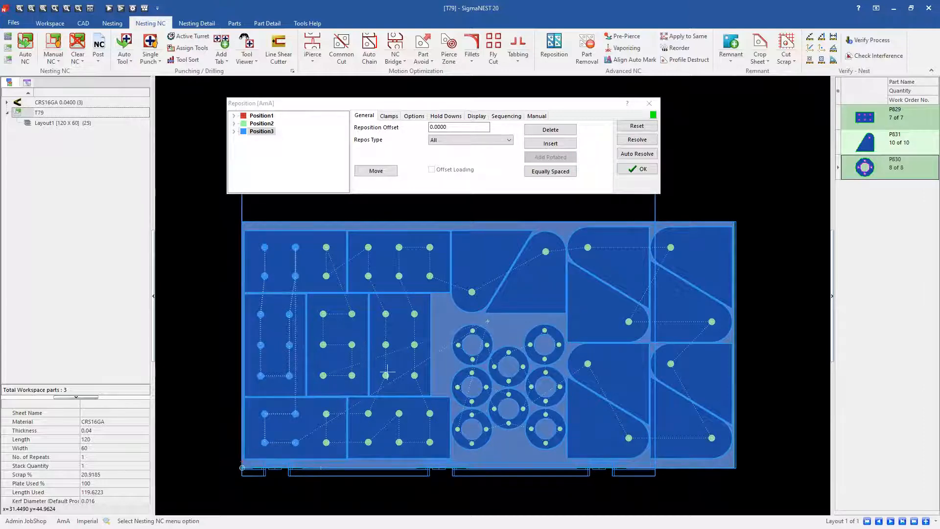
pyautogui.click(475, 141)
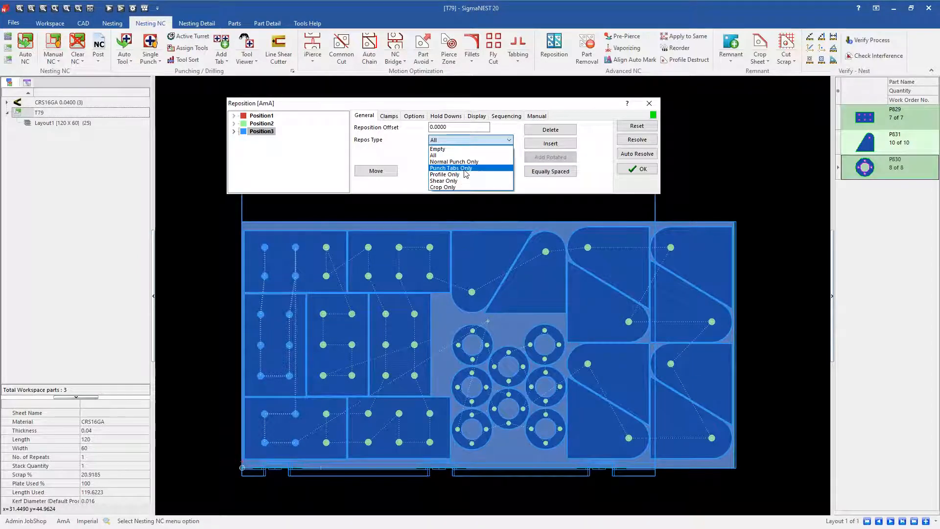
pyautogui.click(503, 131)
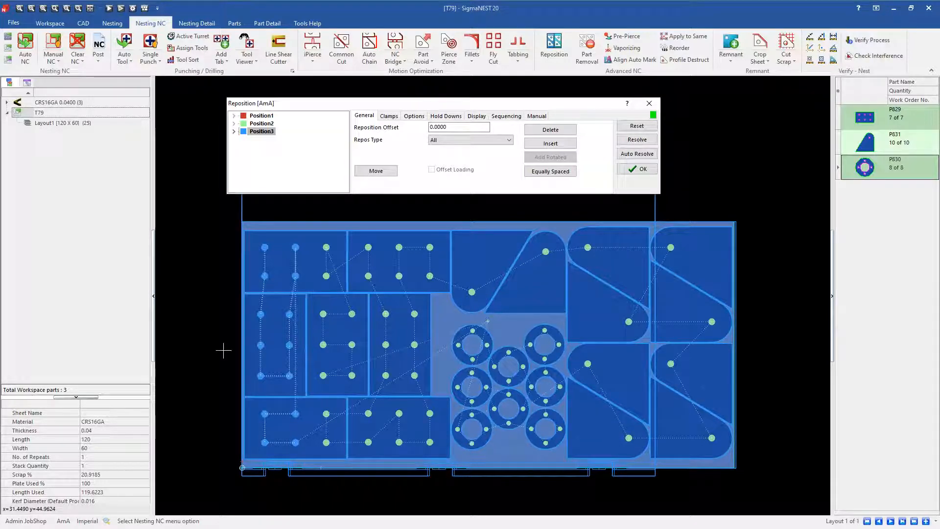
# Examine the Clamp1 distance at individual positions with All Positions temporarily turned off.
pyautogui.click(397, 117)
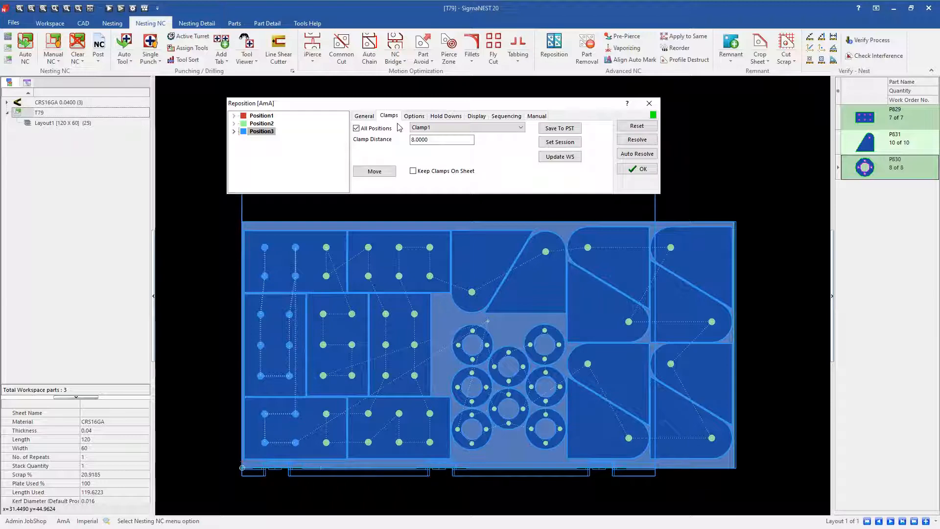
pyautogui.click(356, 130)
pyautogui.click(261, 124)
pyautogui.click(265, 115)
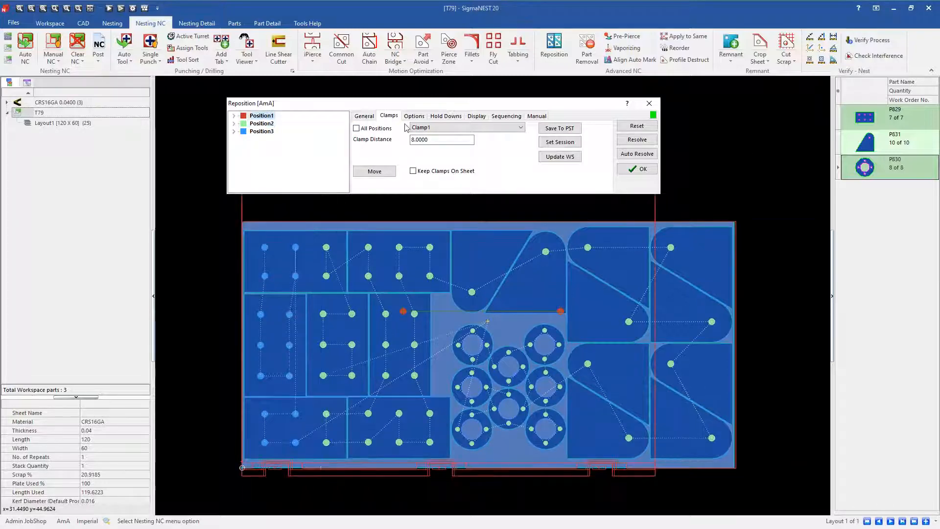
pyautogui.click(509, 129)
pyautogui.click(509, 138)
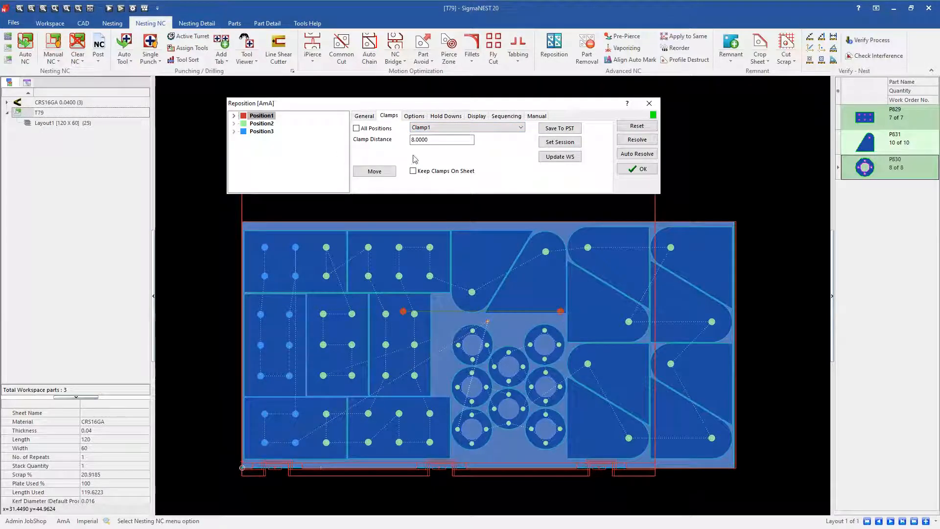
pyautogui.moveTo(430, 139); pyautogui.dragTo(393, 140)
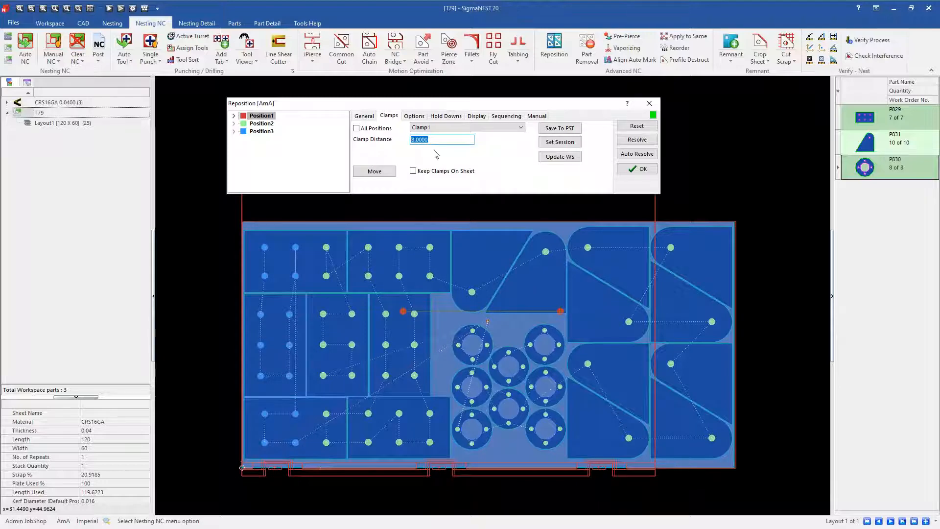
pyautogui.click(357, 129)
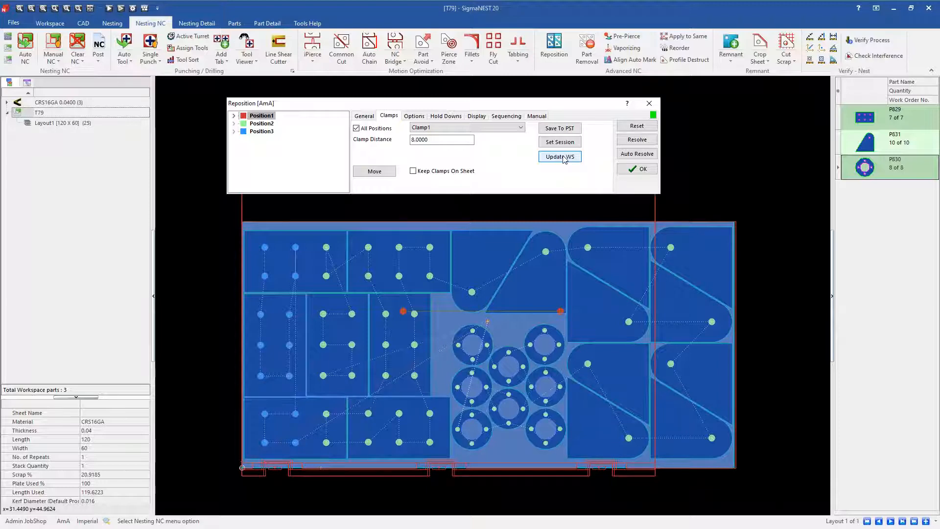
# Move Clamp1 along the sheet's lower edge to a clamp distance of about 7.89 for all positions.
pyautogui.click(381, 176)
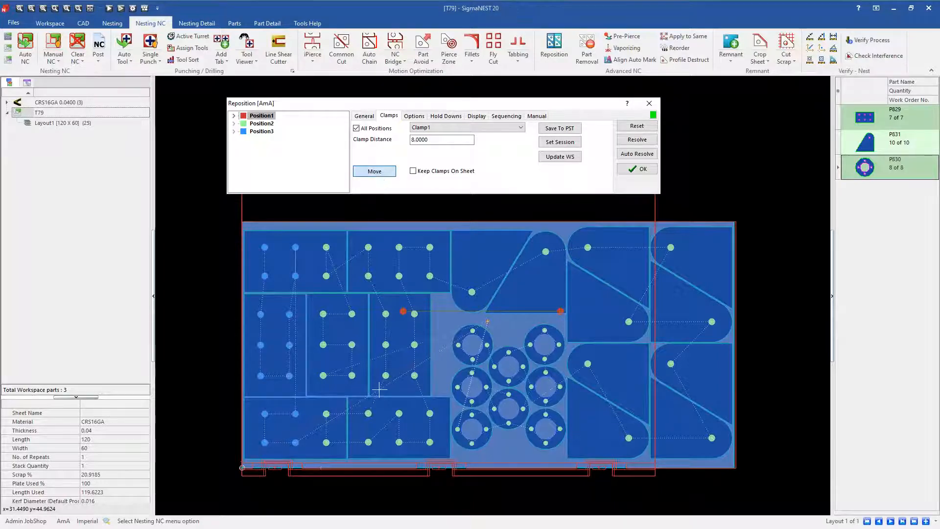
pyautogui.click(274, 464)
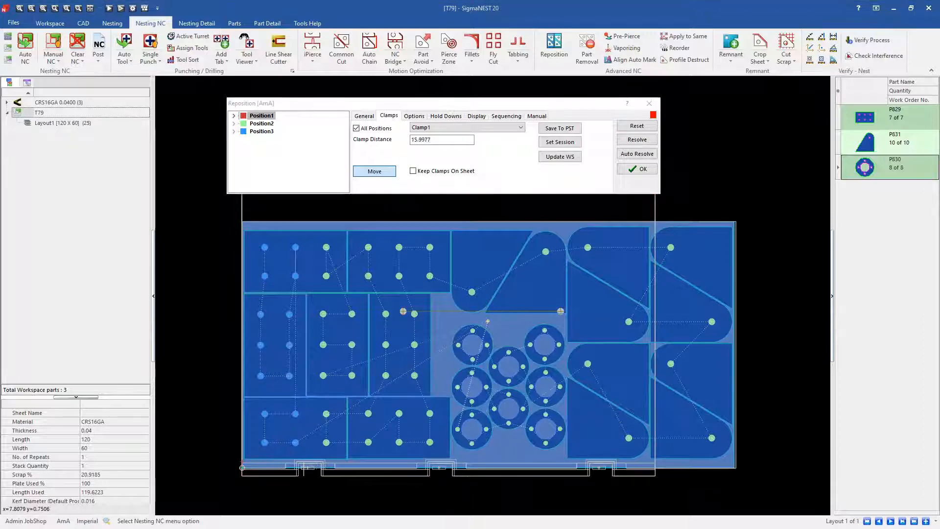
pyautogui.click(290, 468)
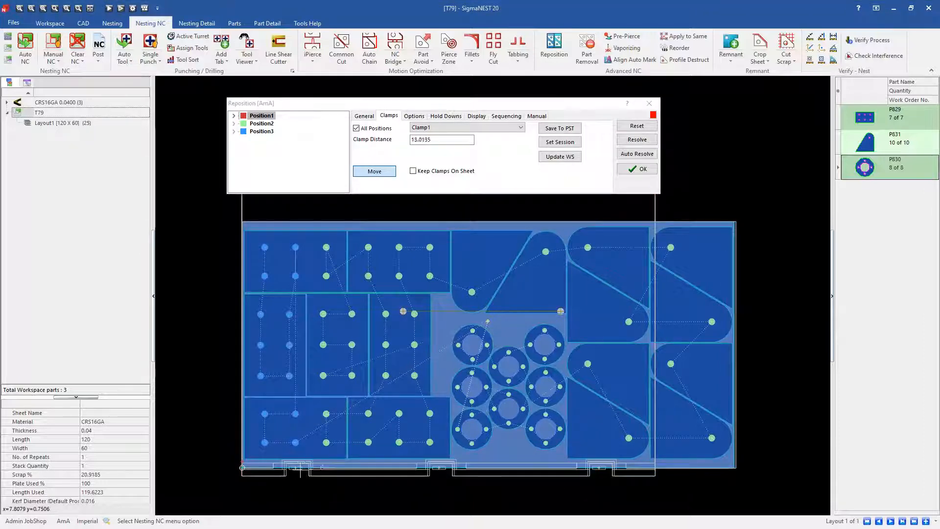
pyautogui.click(272, 470)
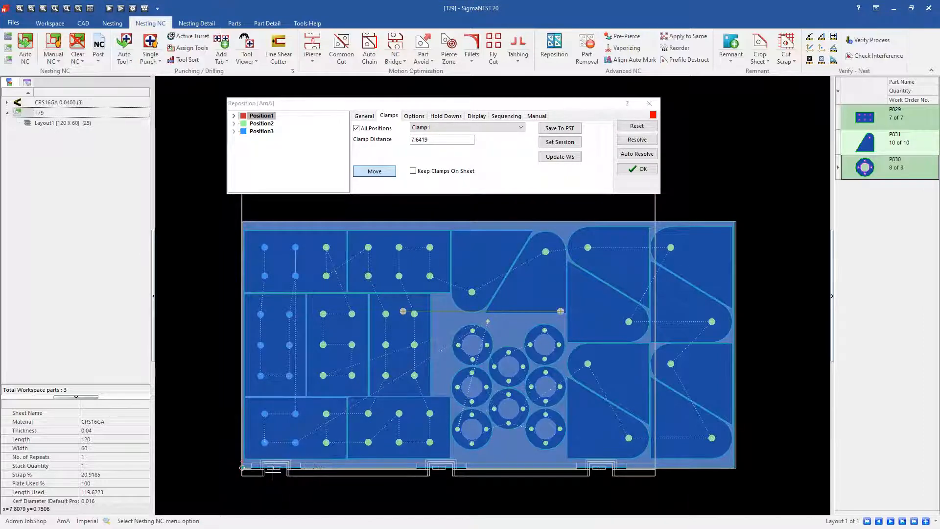
pyautogui.click(272, 471)
pyautogui.click(274, 472)
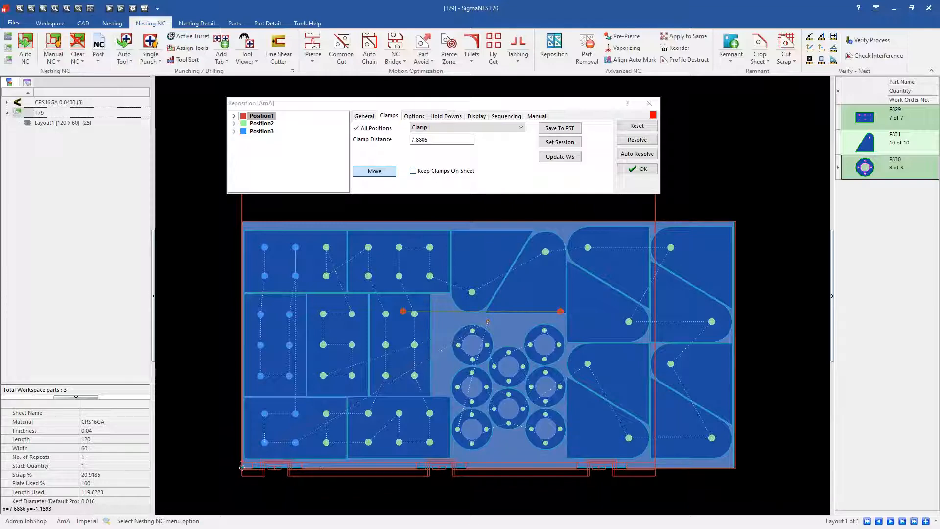
# Review the break options, hold-down position and display settings, showing the overlap between positions briefly and hiding it again.
pyautogui.click(409, 116)
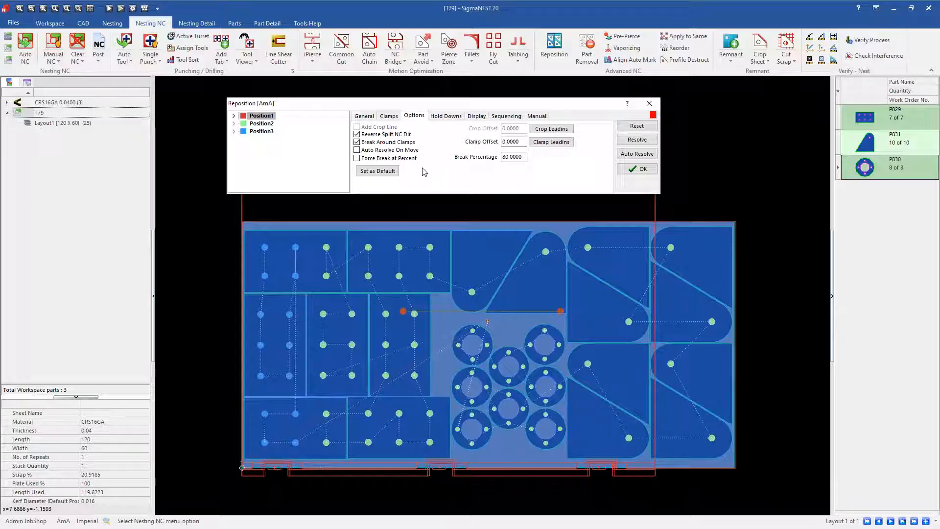
pyautogui.doubleClick(511, 157)
pyautogui.click(454, 119)
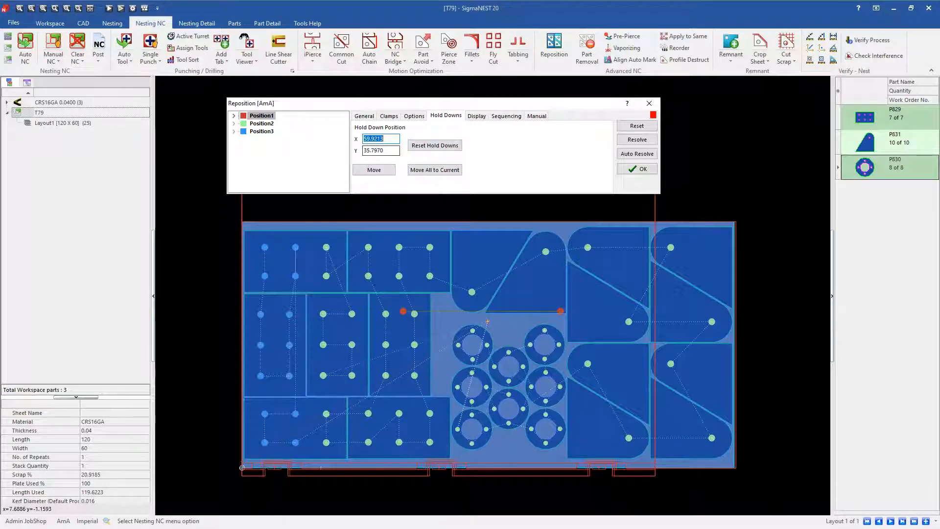
pyautogui.click(477, 116)
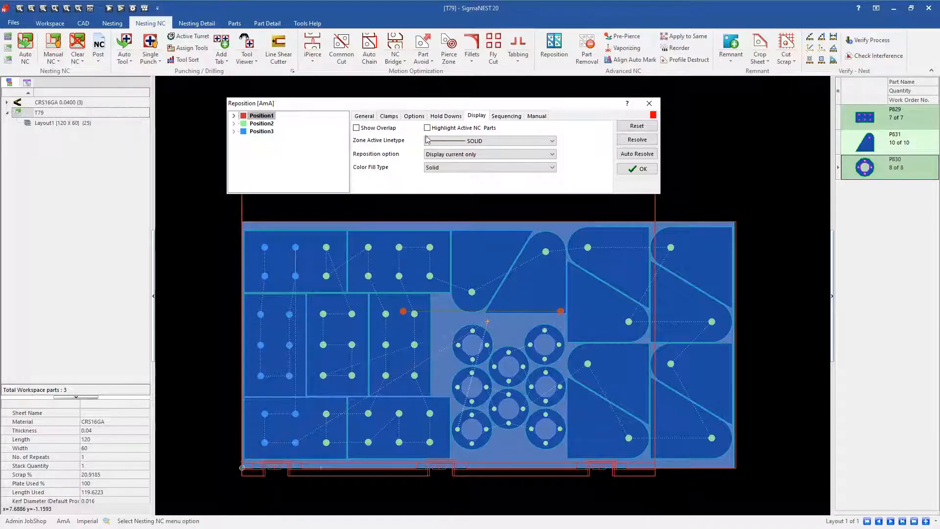
pyautogui.click(356, 128)
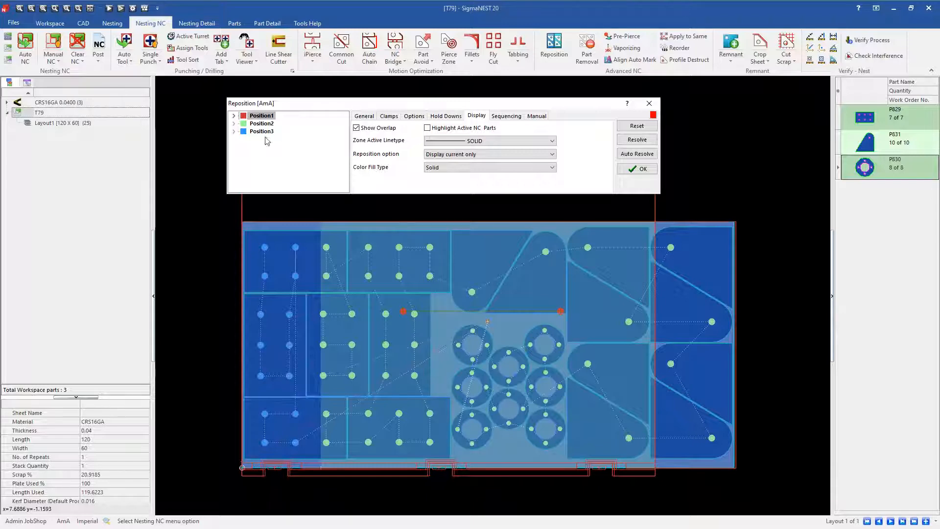
pyautogui.click(356, 127)
# Set the part repos break rule for sequencing to Force Same Repos.
pyautogui.click(502, 116)
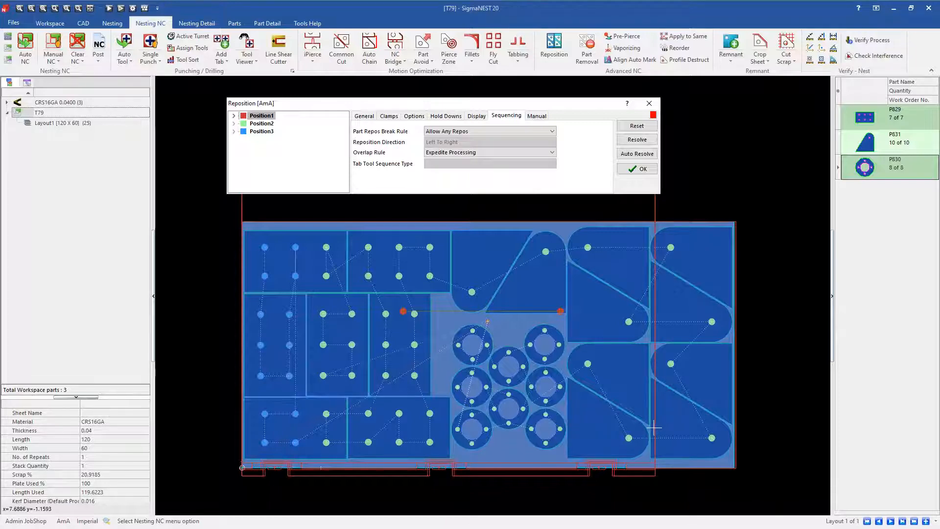
pyautogui.click(552, 131)
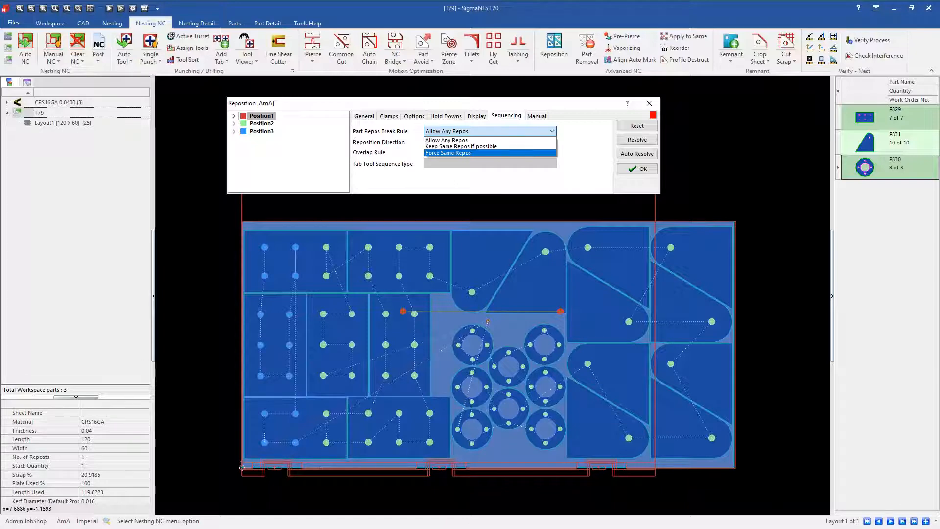
pyautogui.click(475, 153)
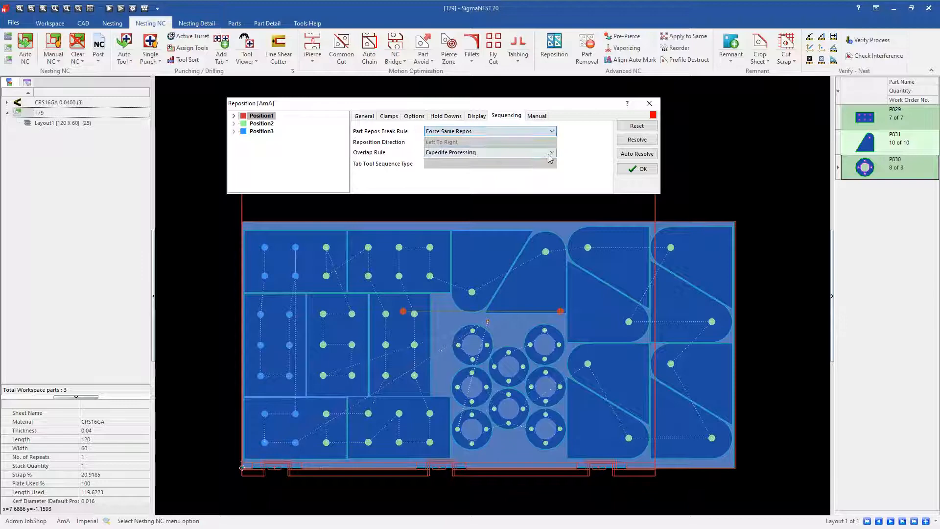
# Resolve the repositions with the current break rule, then change the part repos break rule to Allow Any Repos and resolve again.
pyautogui.click(636, 140)
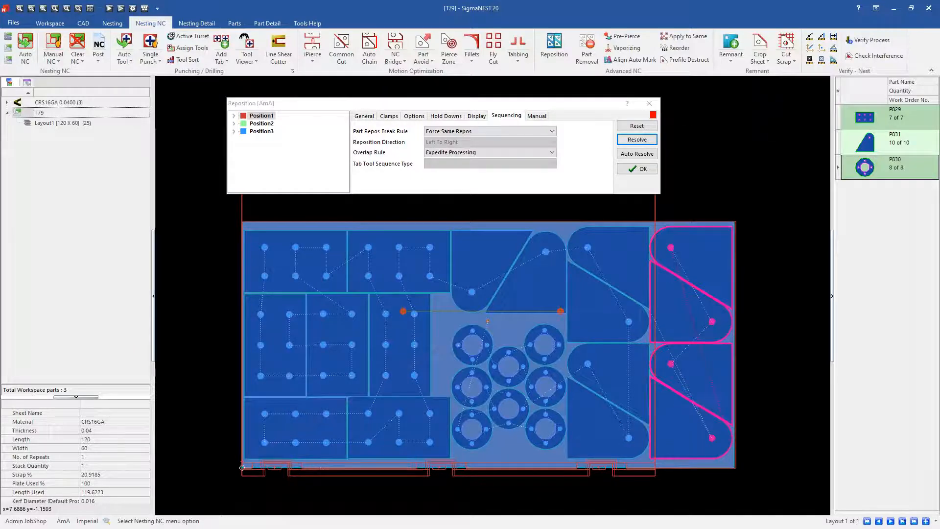
pyautogui.click(512, 131)
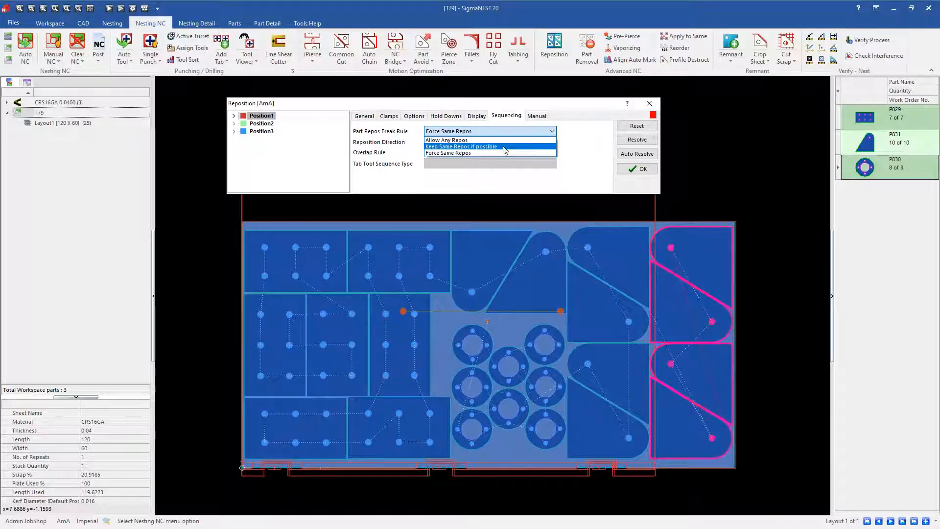
pyautogui.click(504, 143)
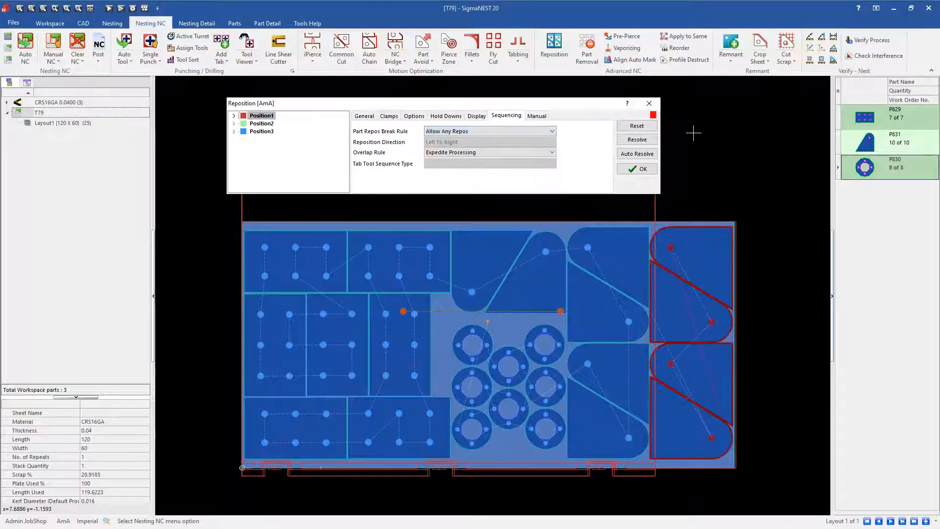
pyautogui.click(637, 140)
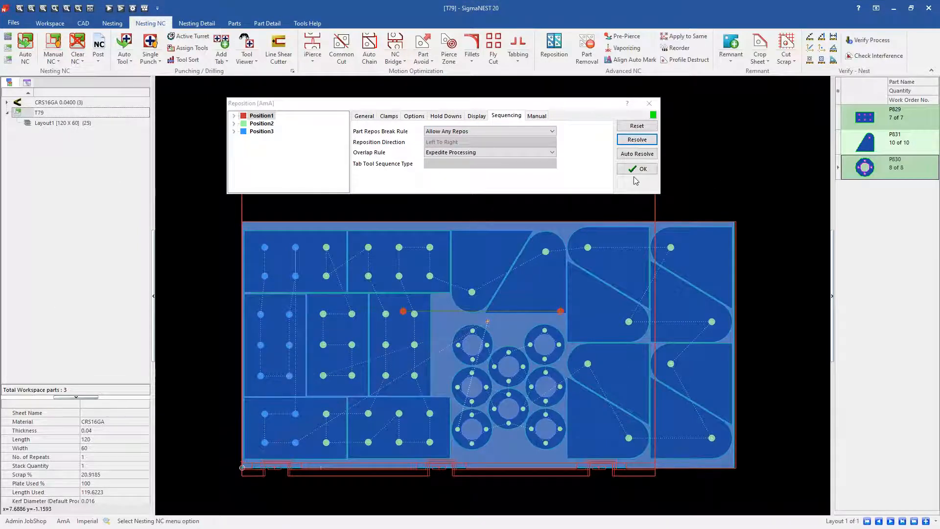
# Examine the available overlap rules for sequencing and the manual repositioning settings.
pyautogui.click(446, 153)
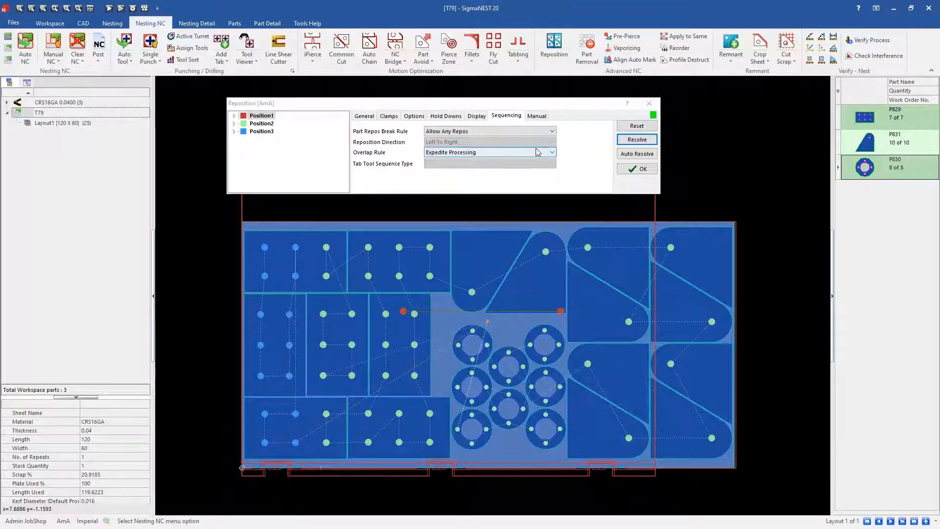
pyautogui.click(557, 148)
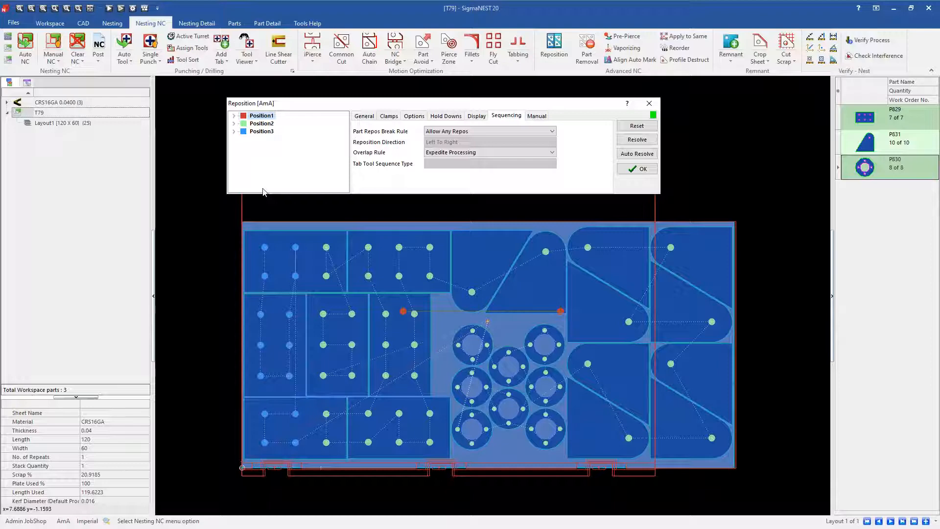
pyautogui.click(551, 152)
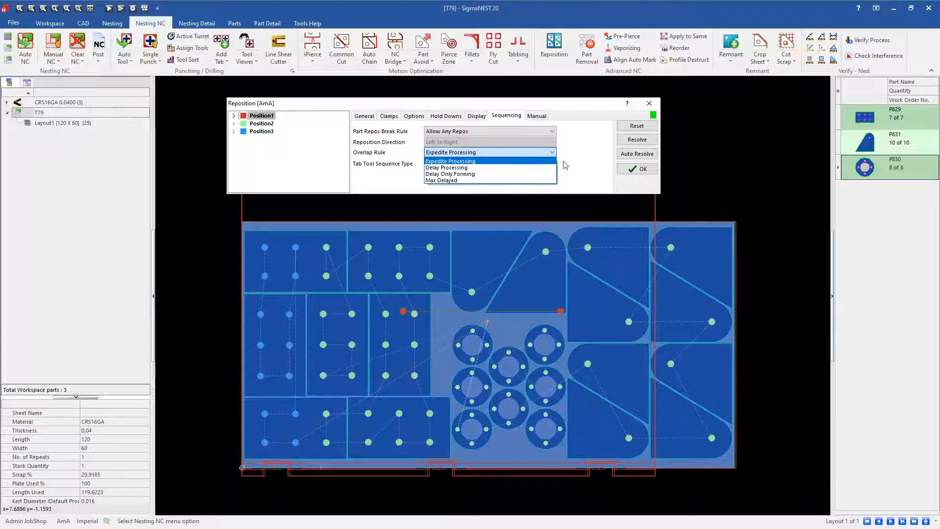
pyautogui.click(578, 162)
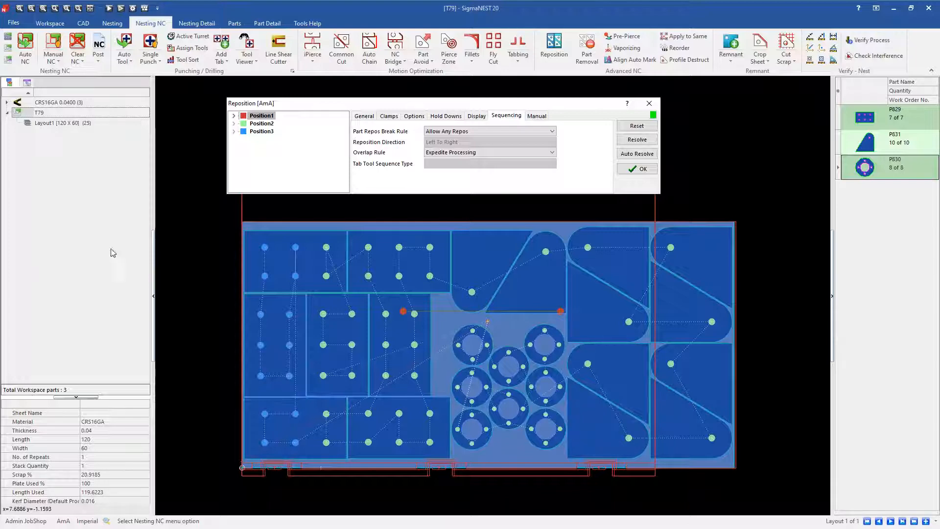
pyautogui.click(543, 117)
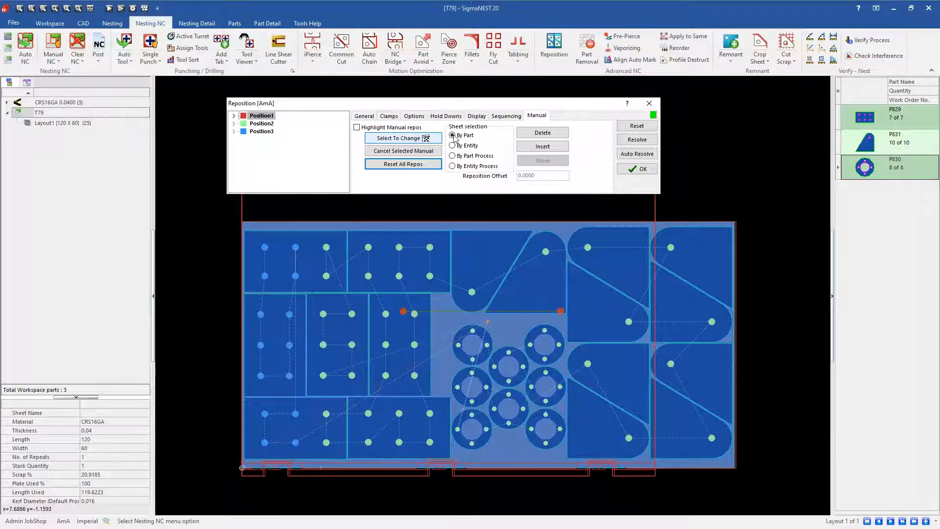
# Set the sequencing part repos break rule to Force Same Repos and resolve the repositions.
pyautogui.click(514, 116)
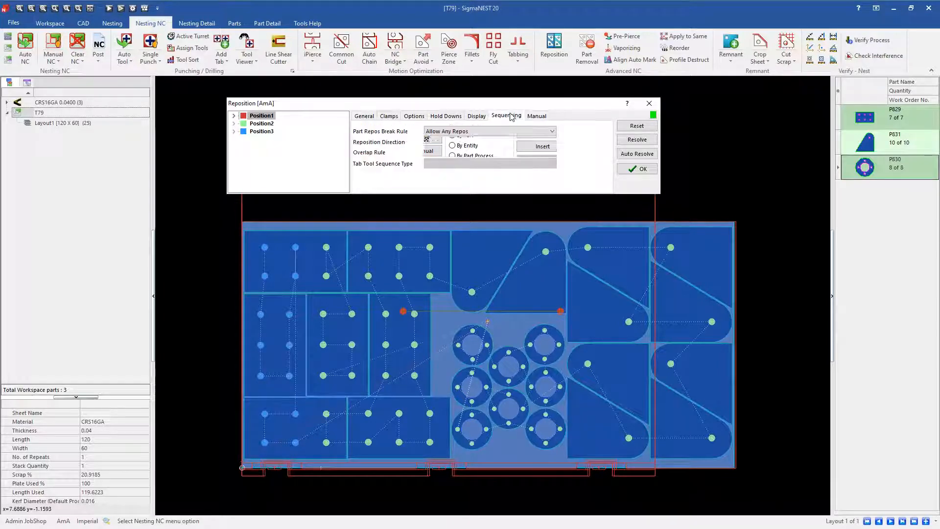
pyautogui.click(459, 132)
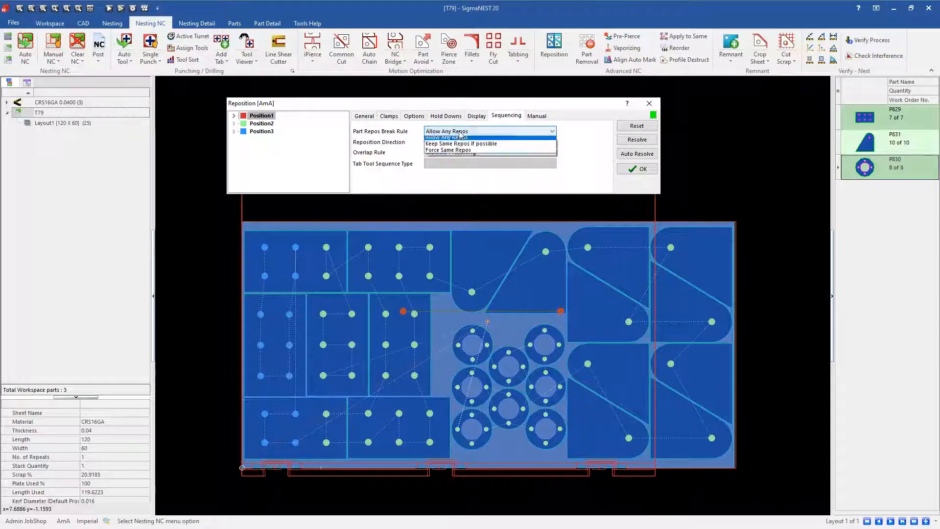
pyautogui.click(463, 155)
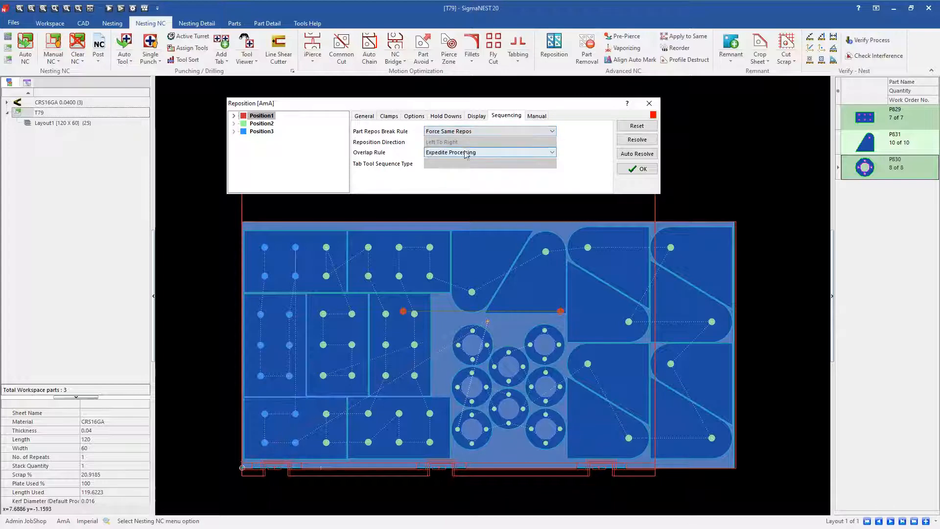
pyautogui.click(636, 139)
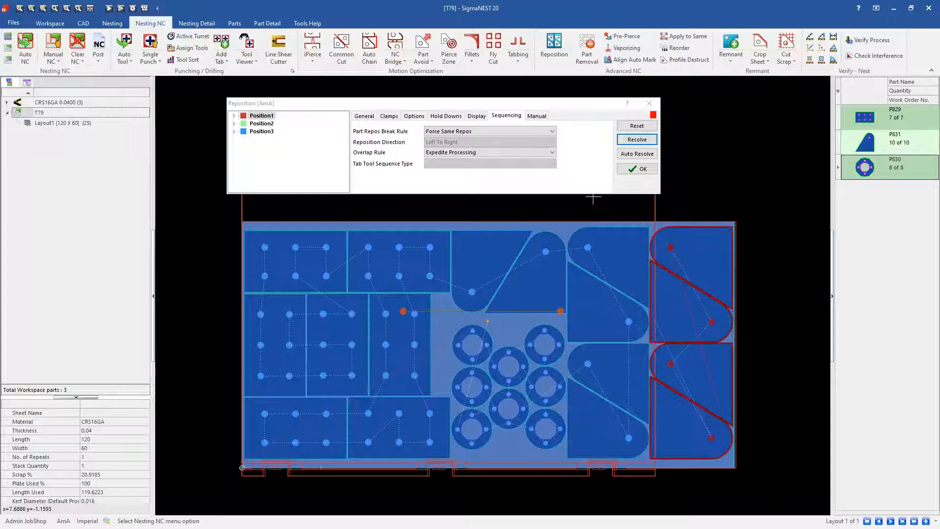
# Manually assign the four unresolved P831 parts at the sheet's right end to Position3, selecting them by part.
pyautogui.click(538, 116)
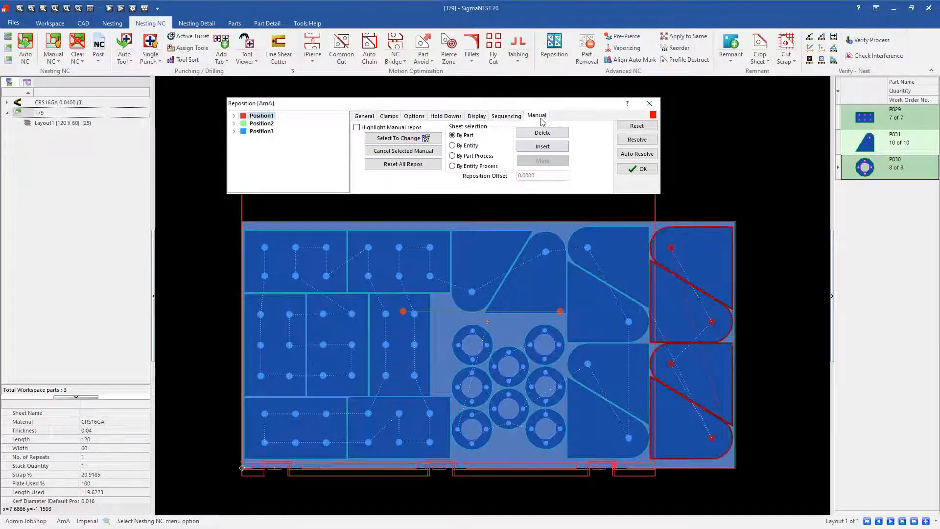
pyautogui.click(271, 132)
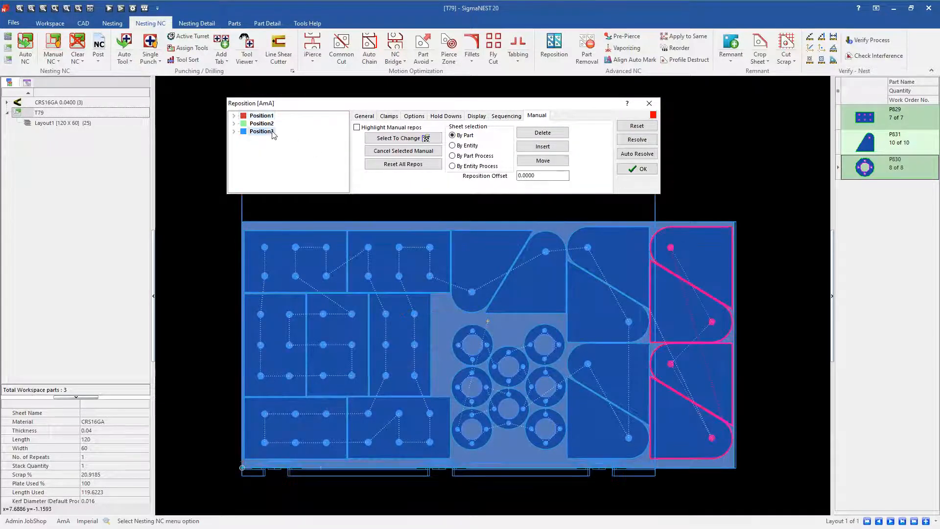
pyautogui.click(400, 139)
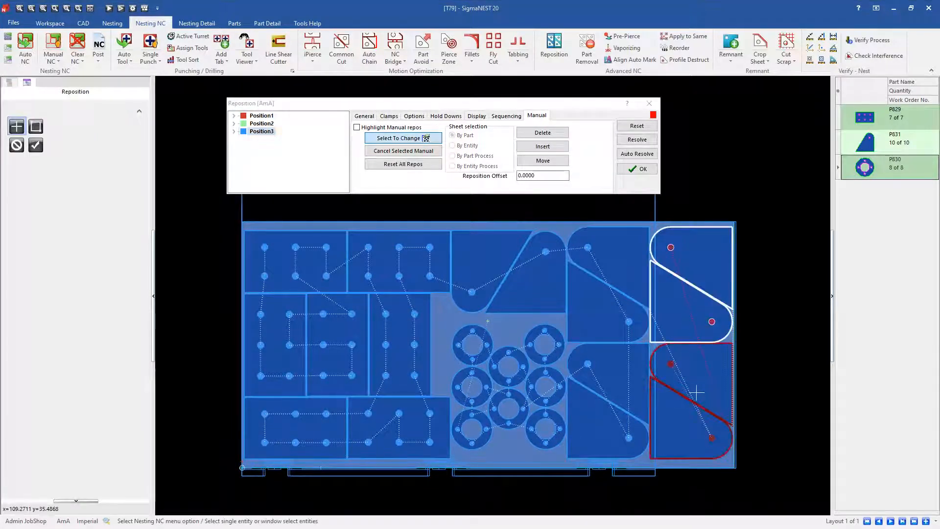
pyautogui.click(692, 419)
pyautogui.rightClick(792, 360)
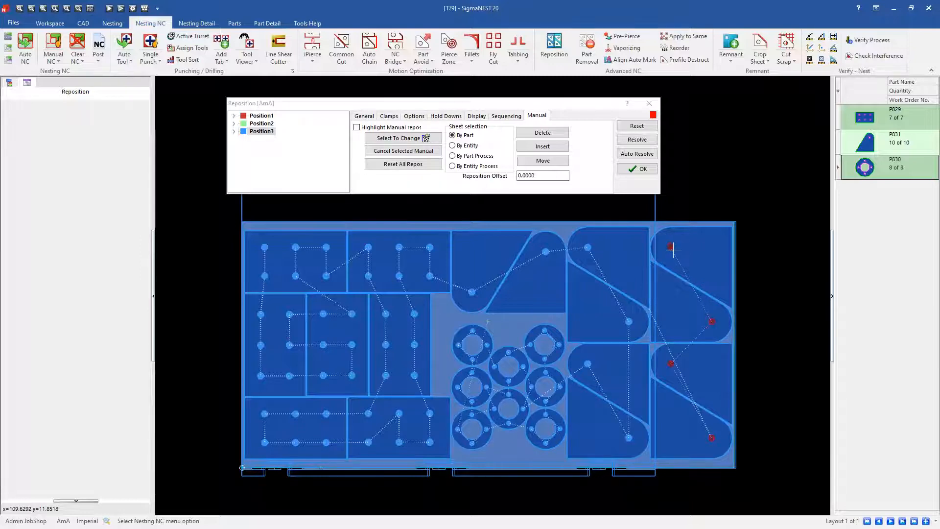
# Manually assign the four holes in the rightmost P831 parts to Position2, selecting them by entity, and resolve the repositions.
pyautogui.click(452, 146)
pyautogui.click(417, 139)
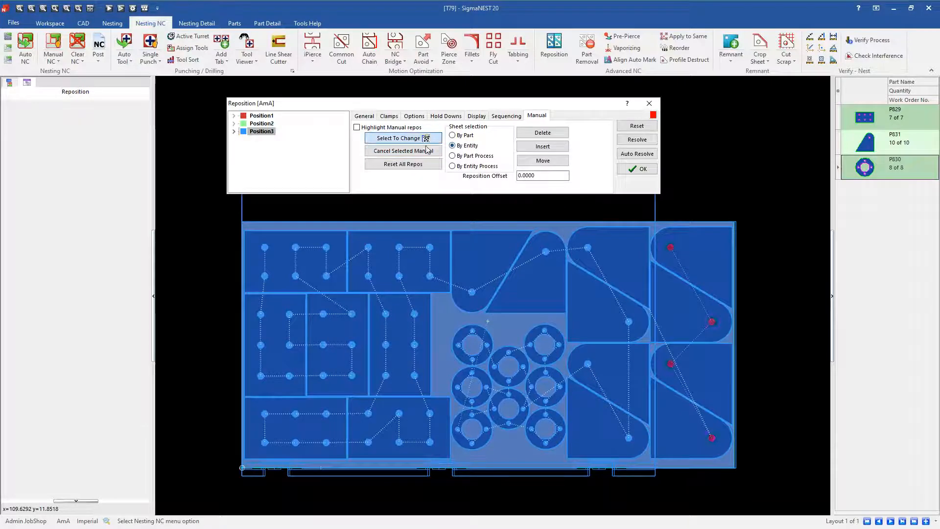
pyautogui.click(711, 321)
pyautogui.click(670, 363)
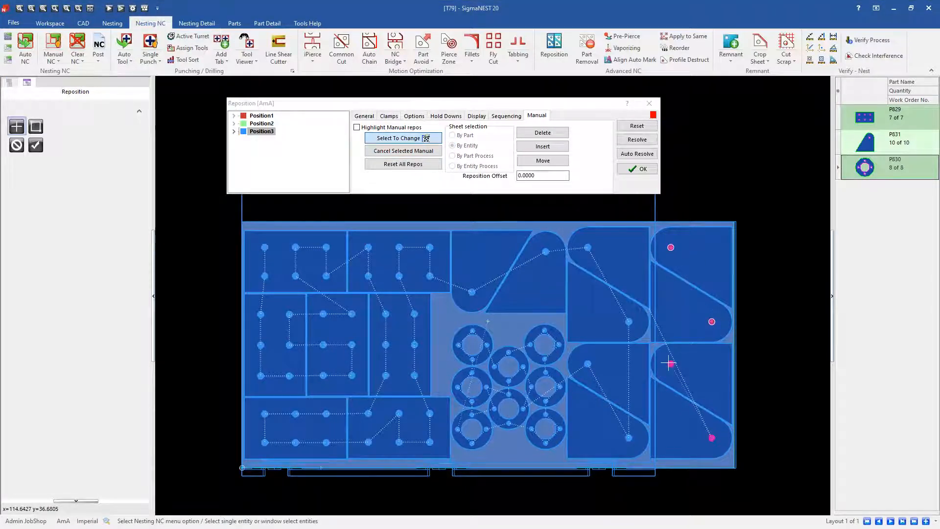
pyautogui.click(712, 438)
pyautogui.click(262, 125)
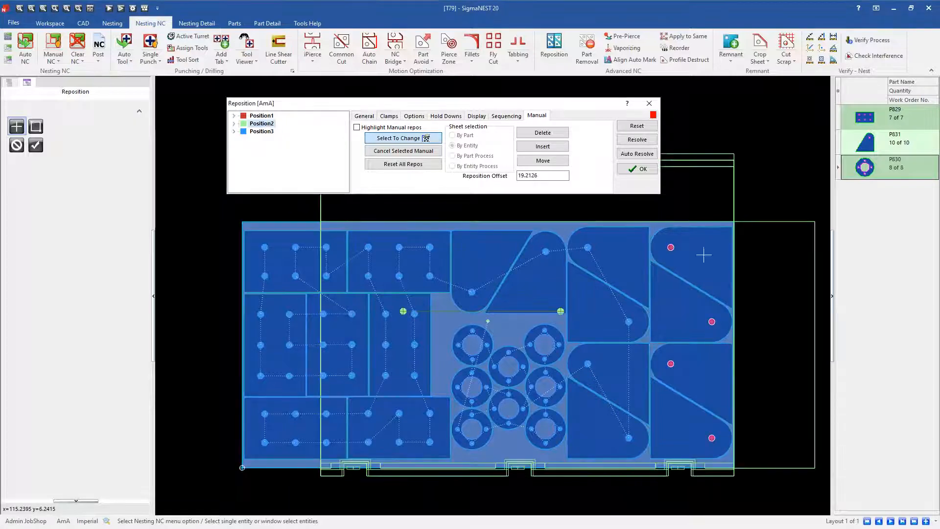
pyautogui.rightClick(765, 282)
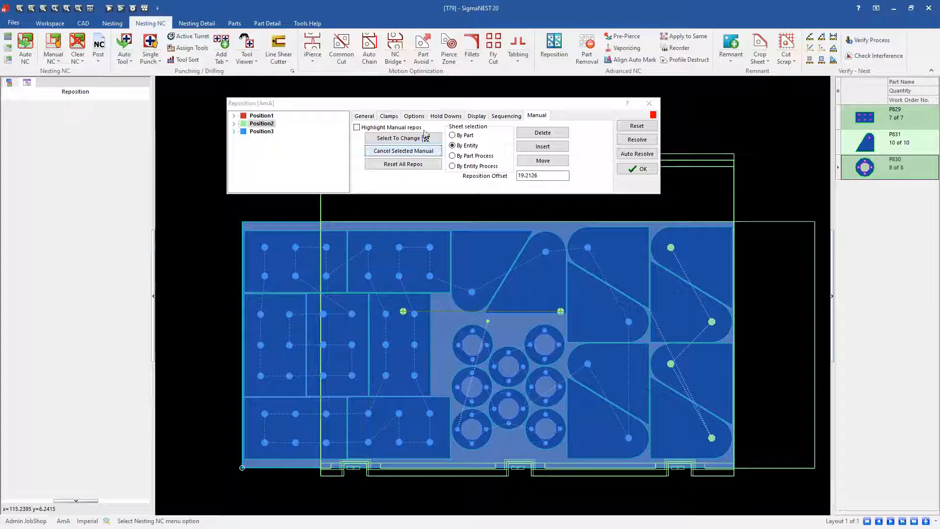
pyautogui.click(635, 142)
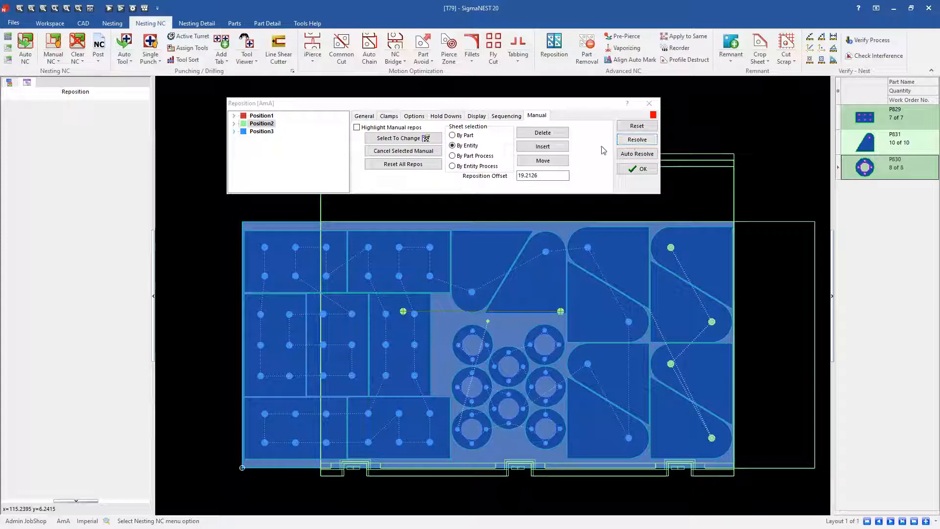